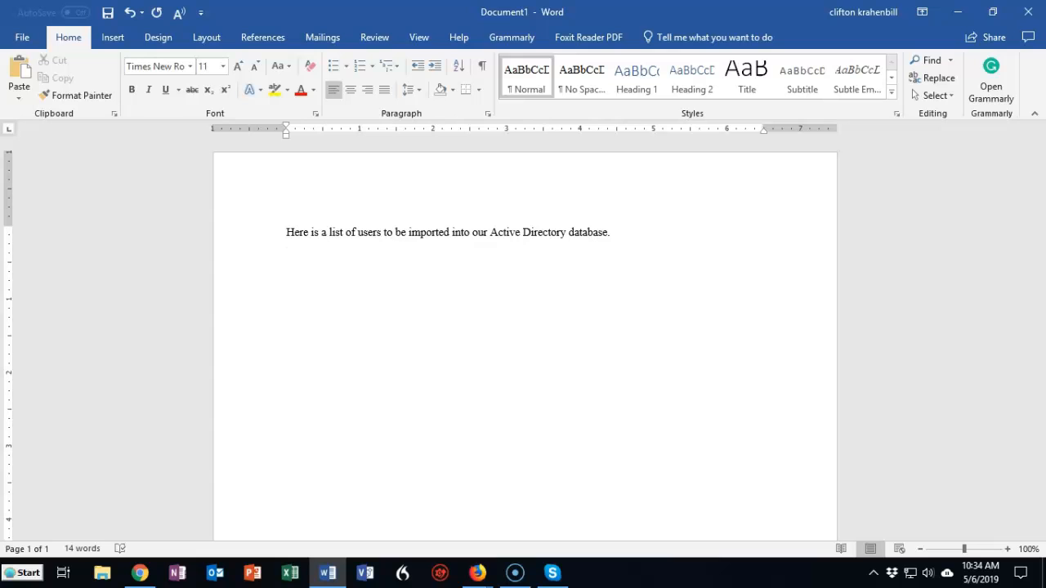
# Embed the Desktop workbook Import_Users.xlsx as a visible worksheet object on a new line below the sentence
pyautogui.click(113, 40)
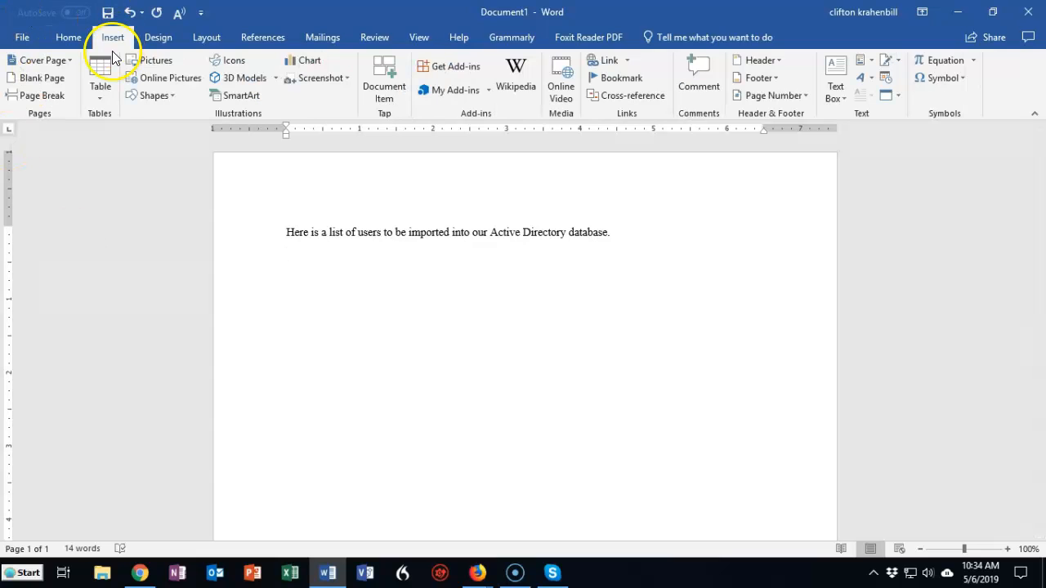
pyautogui.click(899, 97)
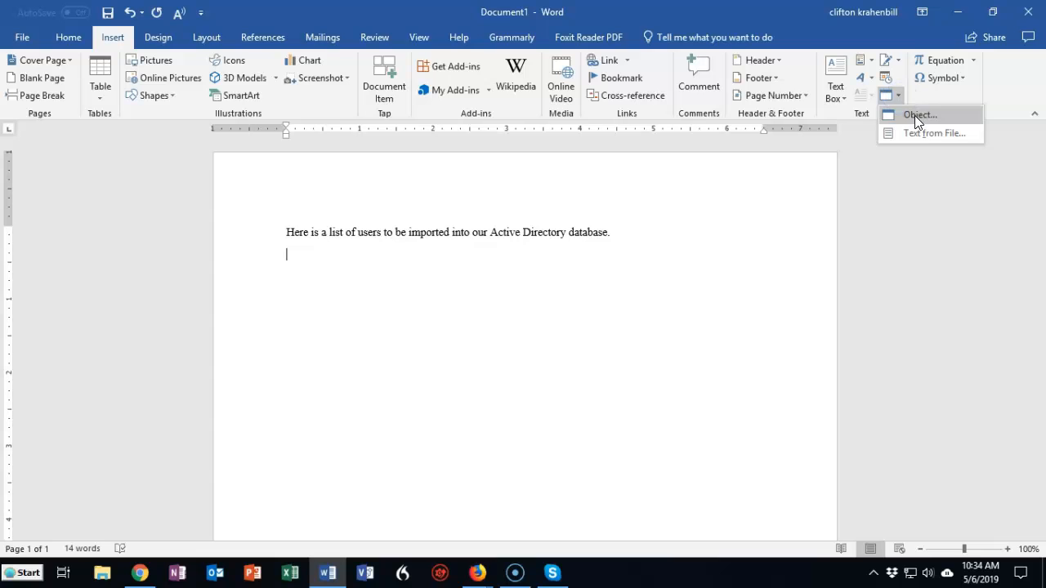
pyautogui.click(914, 115)
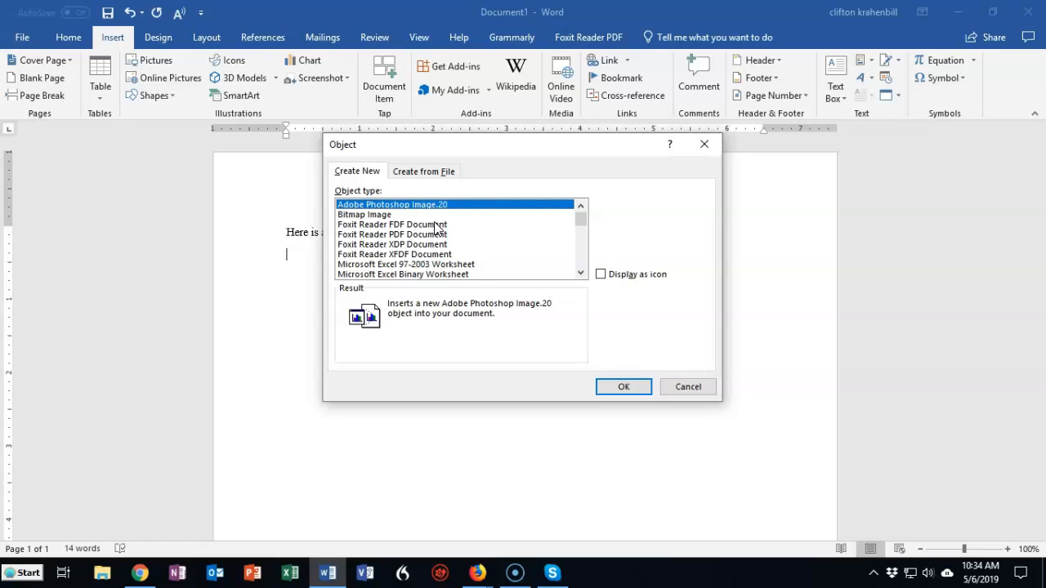
pyautogui.scroll(-2, 435, 229)
pyautogui.scroll(-4, 435, 231)
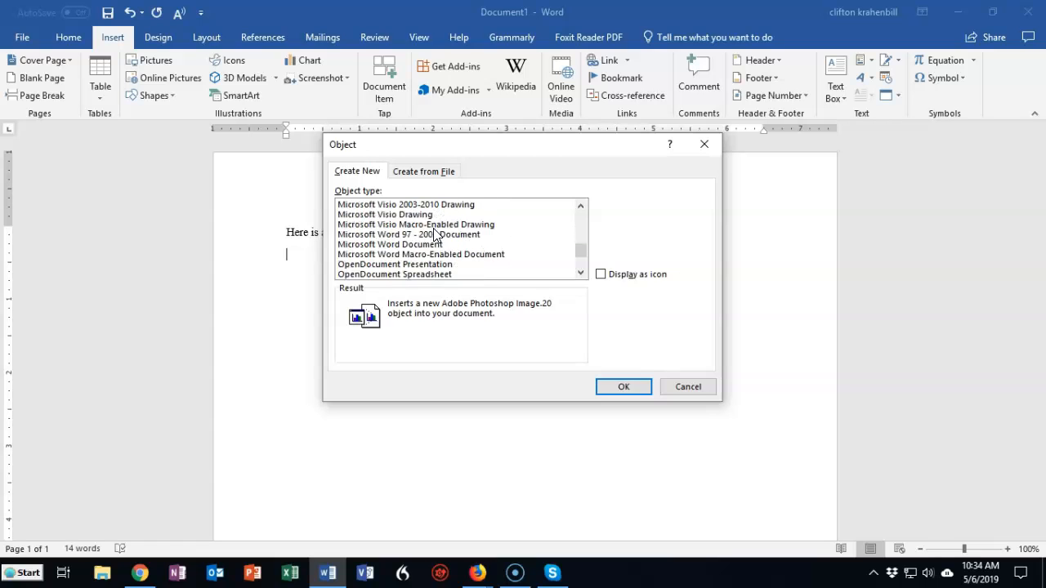
pyautogui.scroll(6, 436, 234)
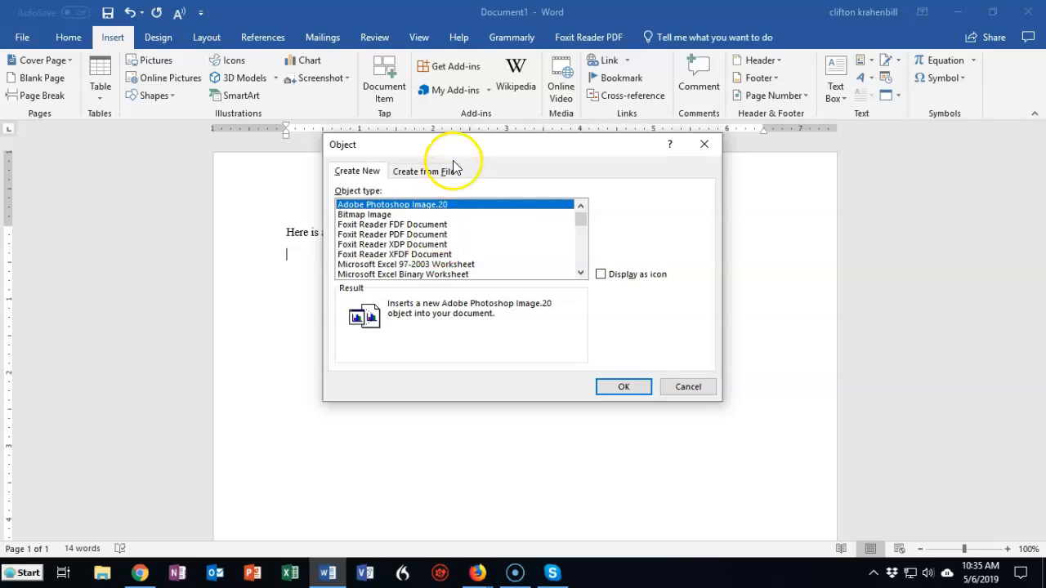
pyautogui.click(417, 172)
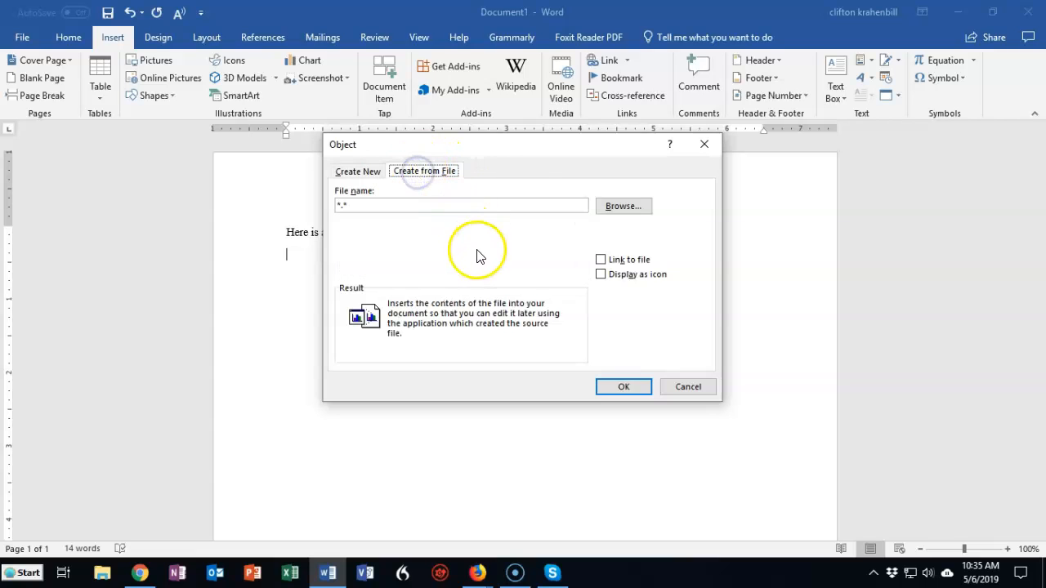
pyautogui.click(624, 210)
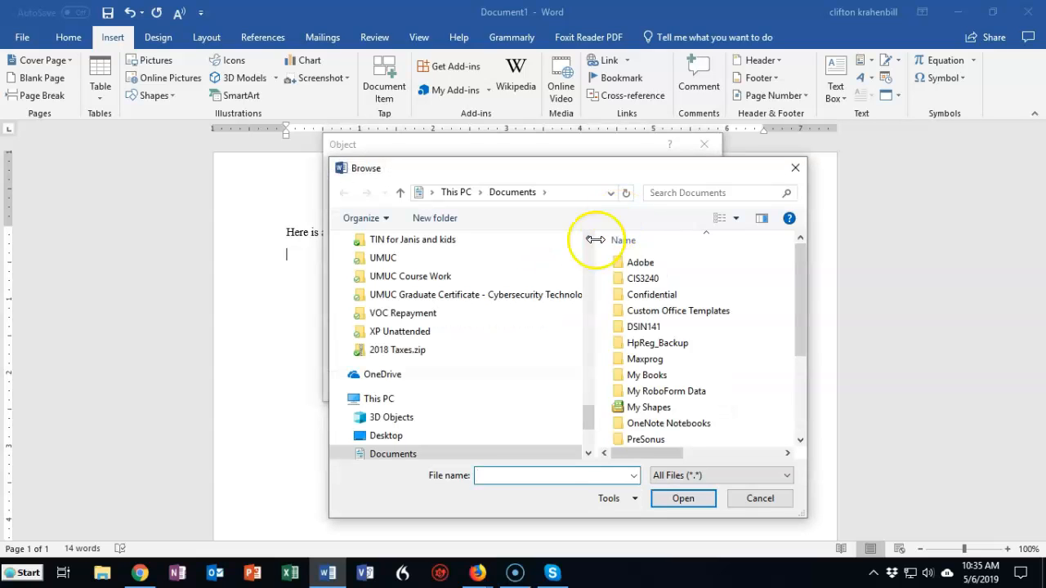
pyautogui.moveTo(587, 416); pyautogui.dragTo(588, 396)
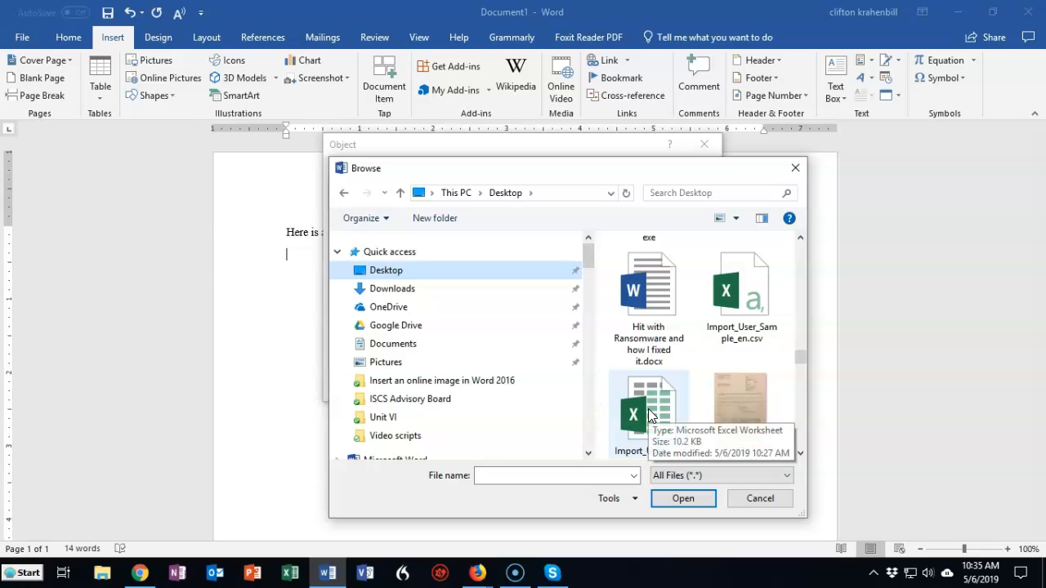
pyautogui.doubleClick(650, 412)
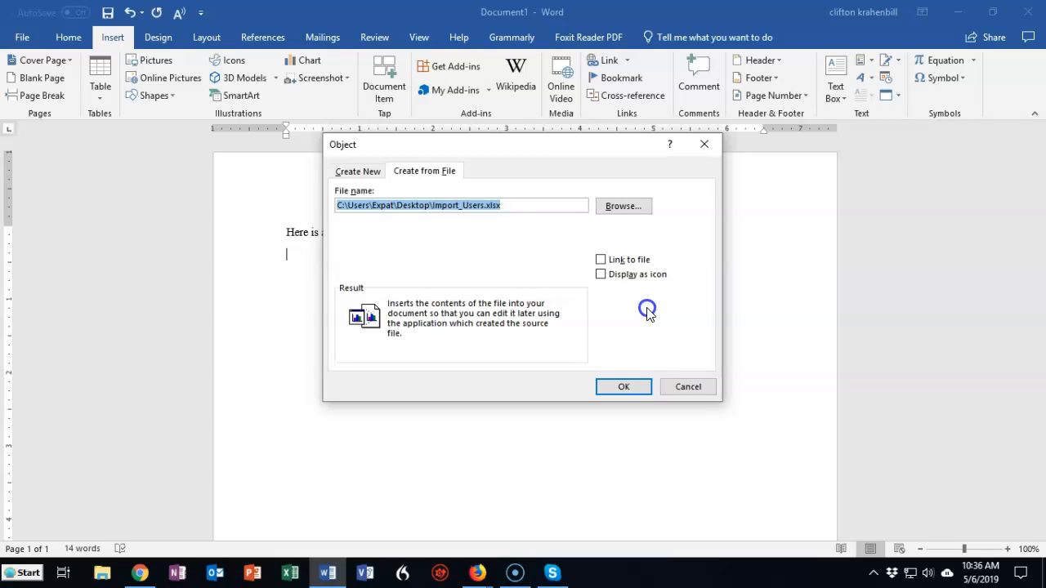
pyautogui.click(623, 387)
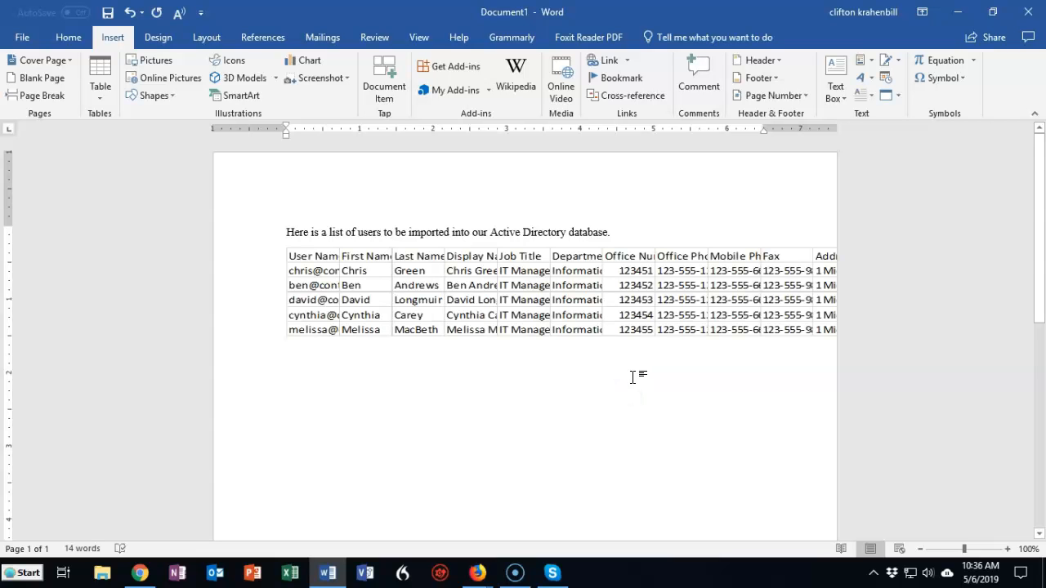
# Shrink the embedded worksheet proportionally so that all its columns fit within the page width
pyautogui.click(413, 286)
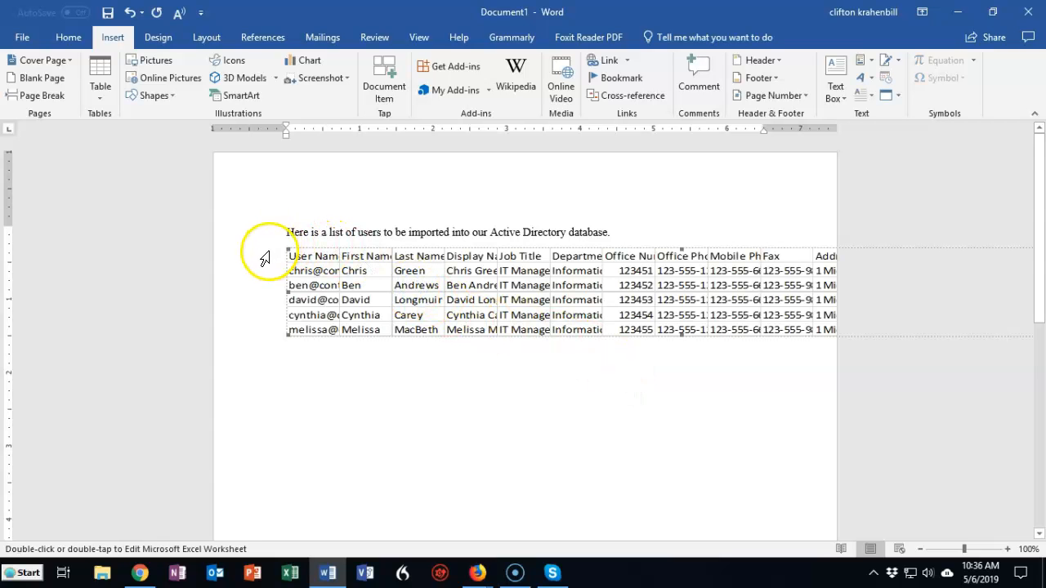
pyautogui.moveTo(289, 249); pyautogui.dragTo(370, 285)
pyautogui.moveTo(290, 249); pyautogui.dragTo(368, 290)
pyautogui.moveTo(912, 282); pyautogui.dragTo(797, 291)
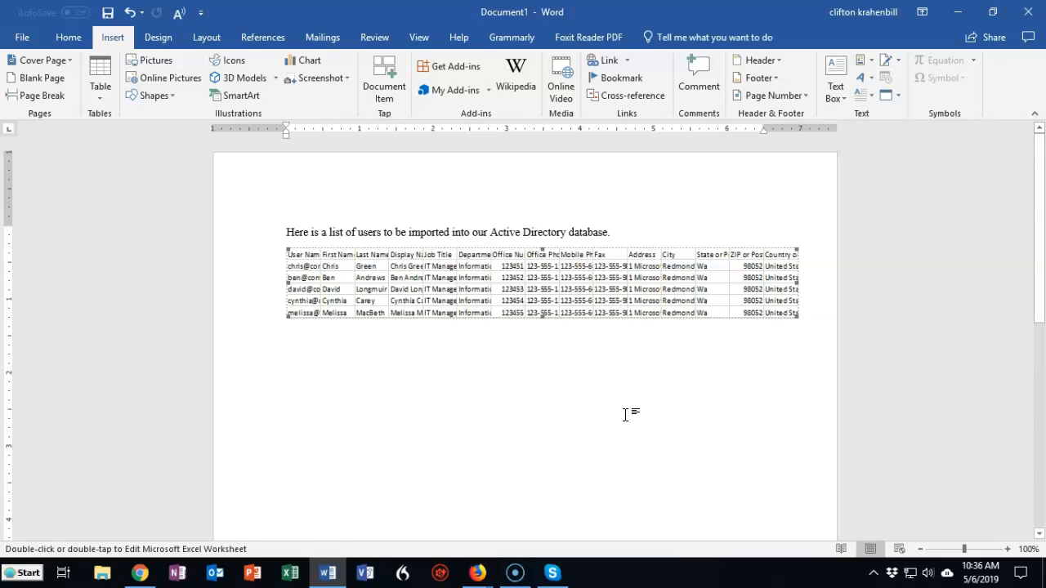
# Open the embedded worksheet for in-place editing, leave the editing mode, and delete the worksheet object from the document
pyautogui.doubleClick(459, 283)
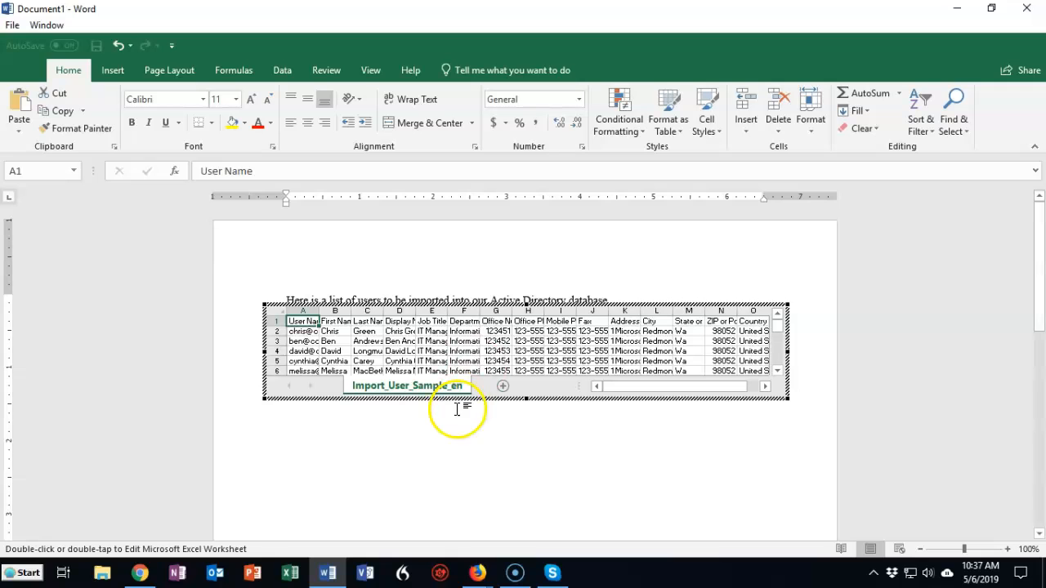
pyautogui.click(421, 450)
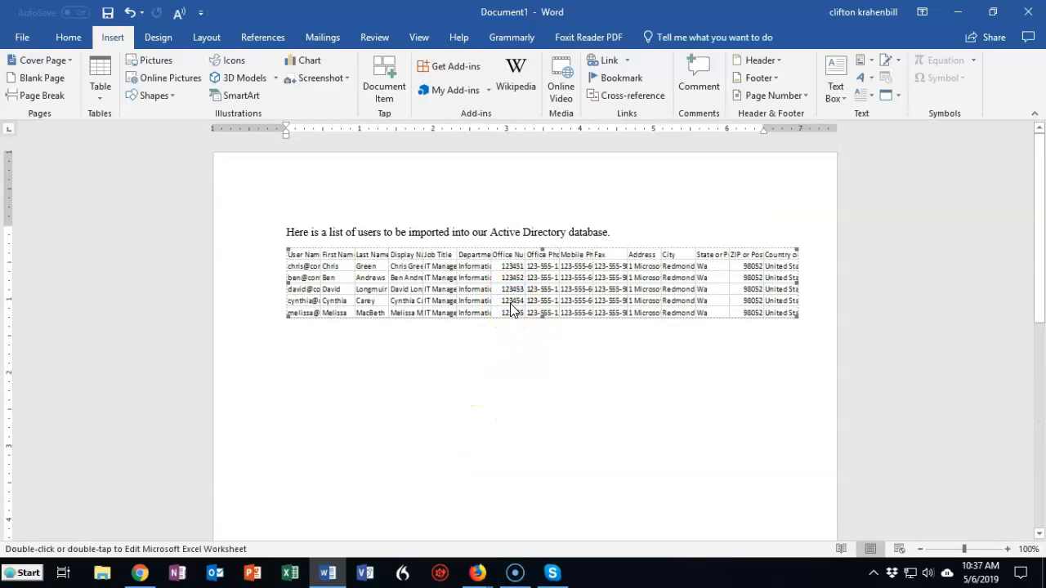
pyautogui.press('Delete')
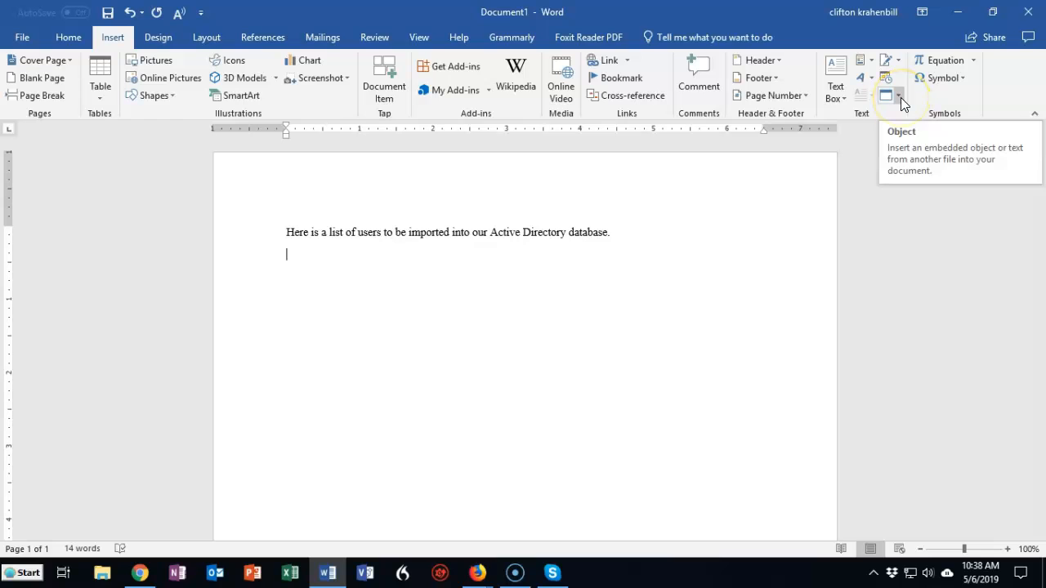
# Embed the Desktop workbook Import_Users.xlsx below the sentence as an object displayed as an icon, without linking to the file
pyautogui.click(900, 96)
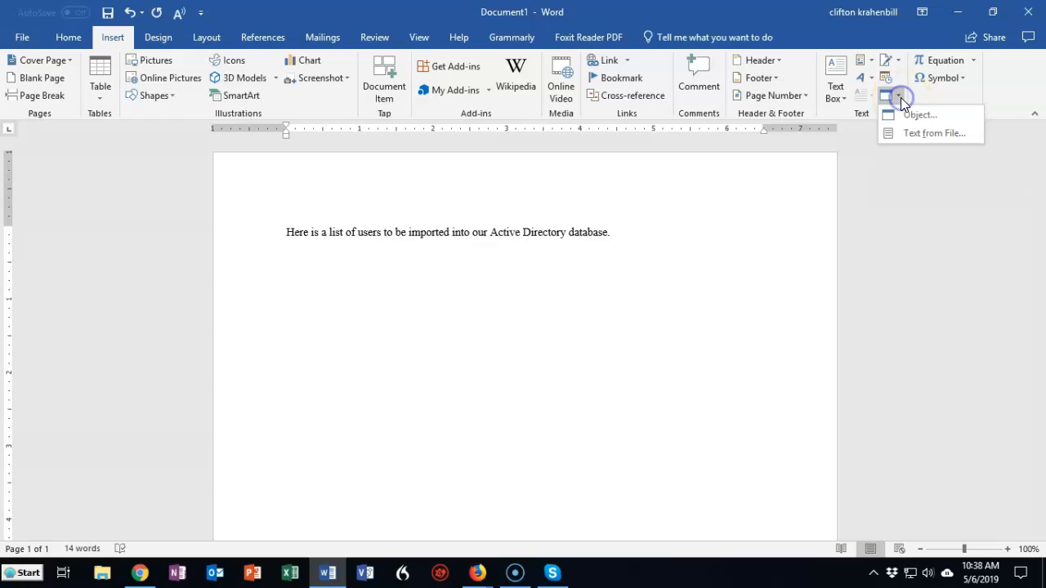
pyautogui.click(909, 115)
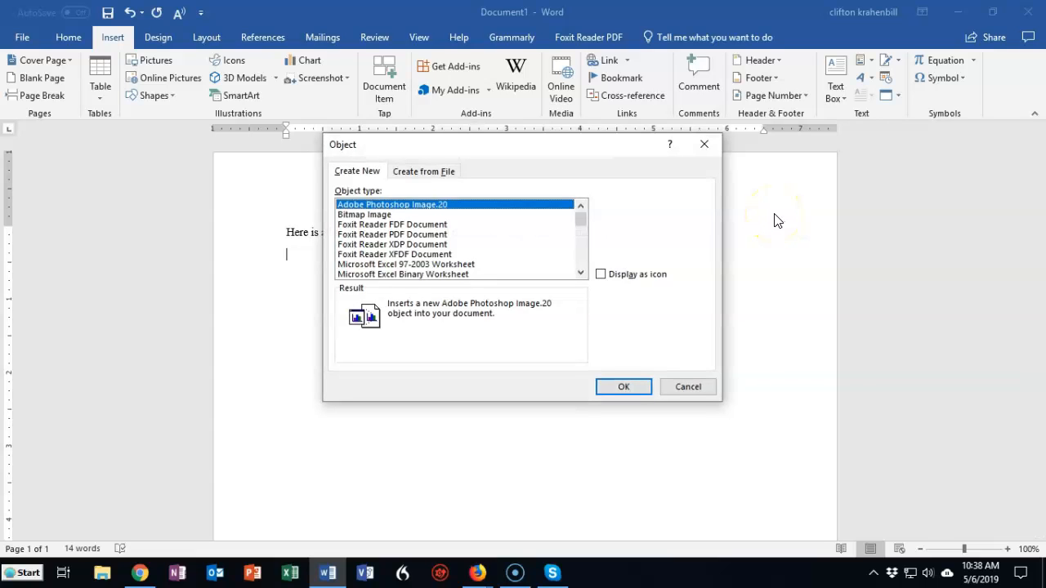
pyautogui.click(424, 174)
pyautogui.click(622, 209)
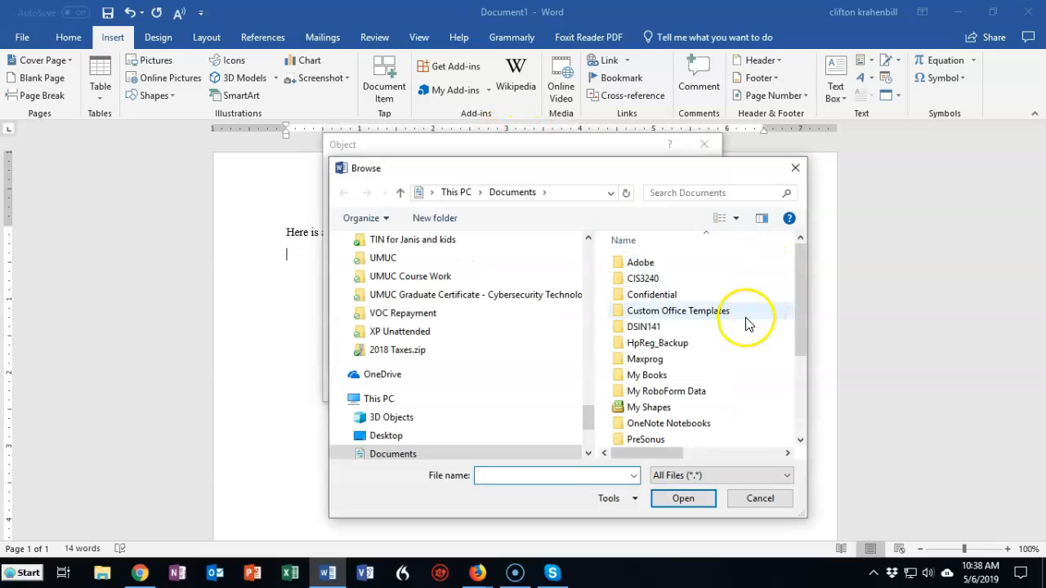
pyautogui.moveTo(586, 416); pyautogui.dragTo(590, 234)
pyautogui.click(568, 271)
pyautogui.doubleClick(642, 288)
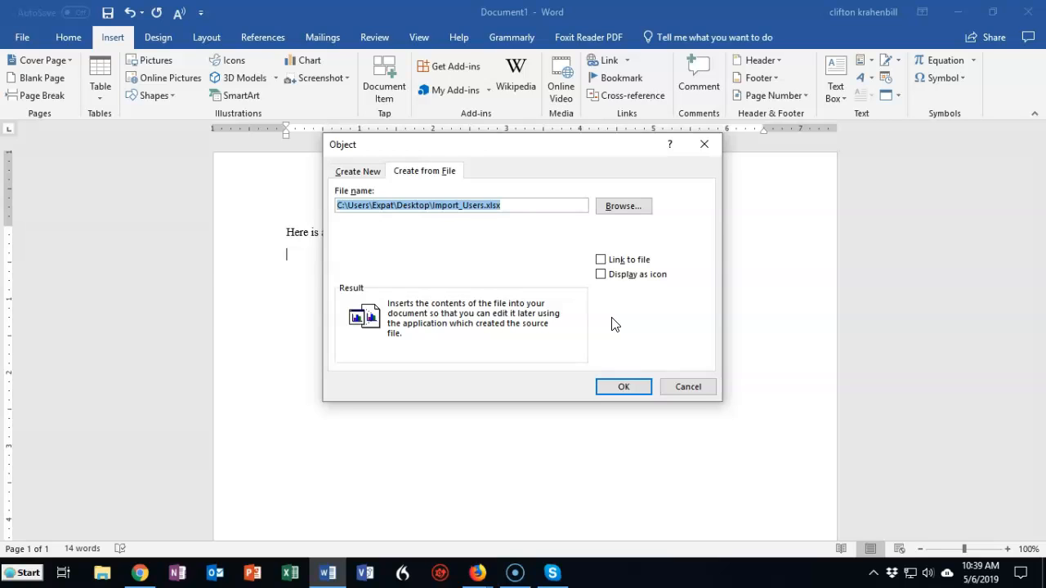
pyautogui.click(602, 276)
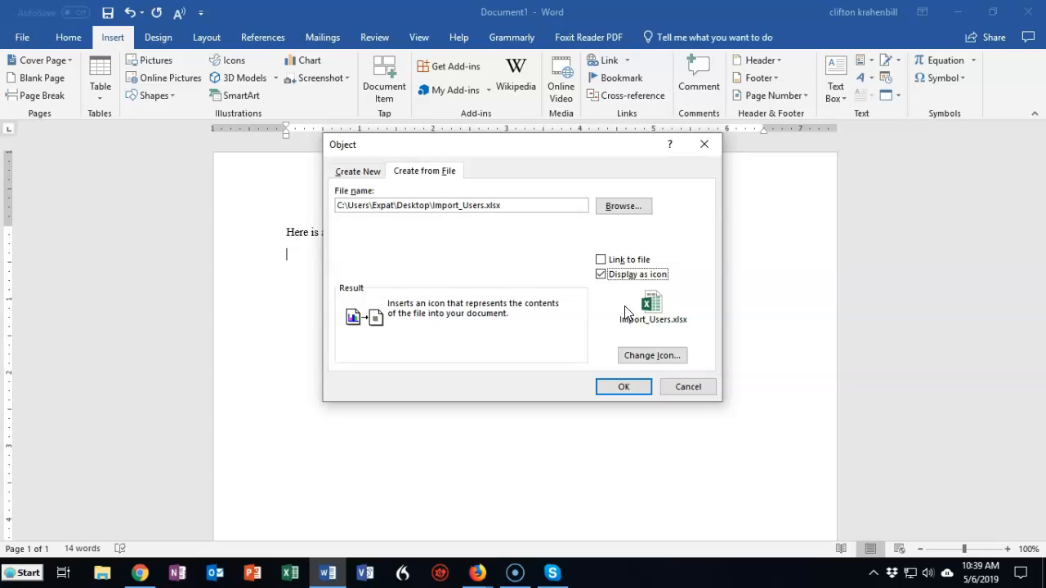
pyautogui.click(622, 389)
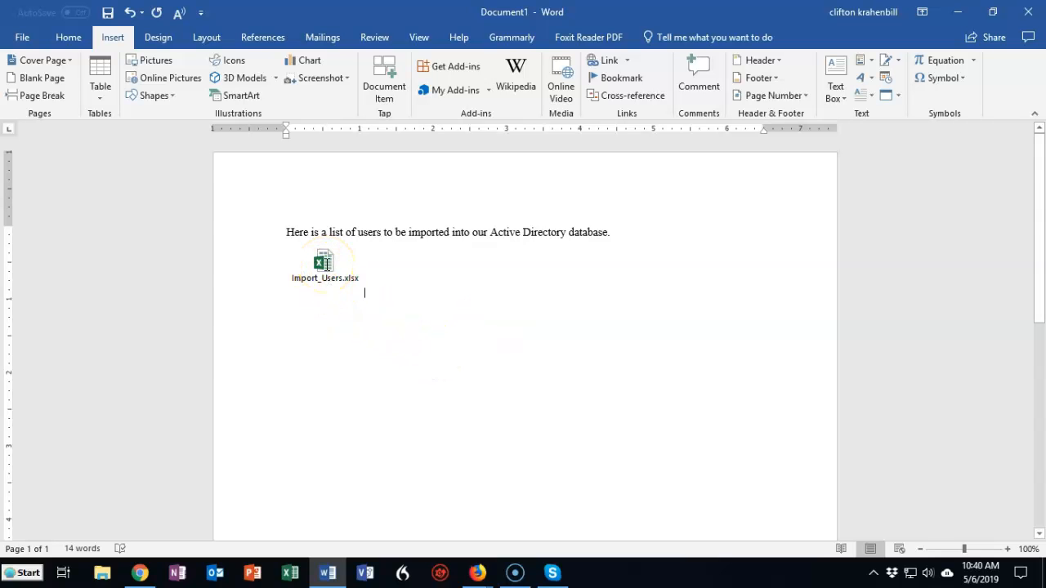
# Open the embedded Import_Users.xlsx icon to view the user list in Excel, and close the worksheet to return to the document
pyautogui.doubleClick(324, 263)
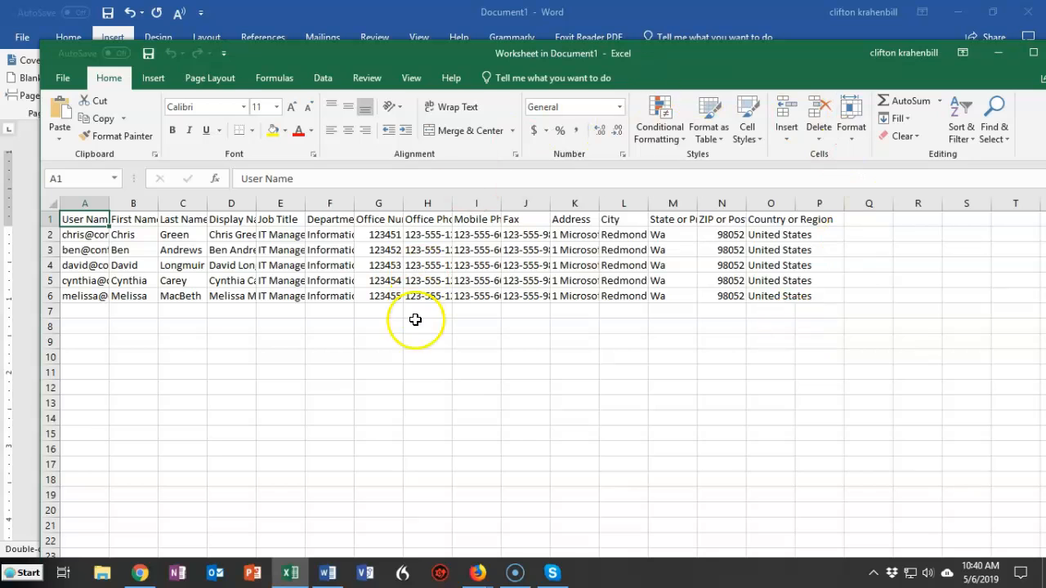
pyautogui.moveTo(796, 62); pyautogui.dragTo(693, 62)
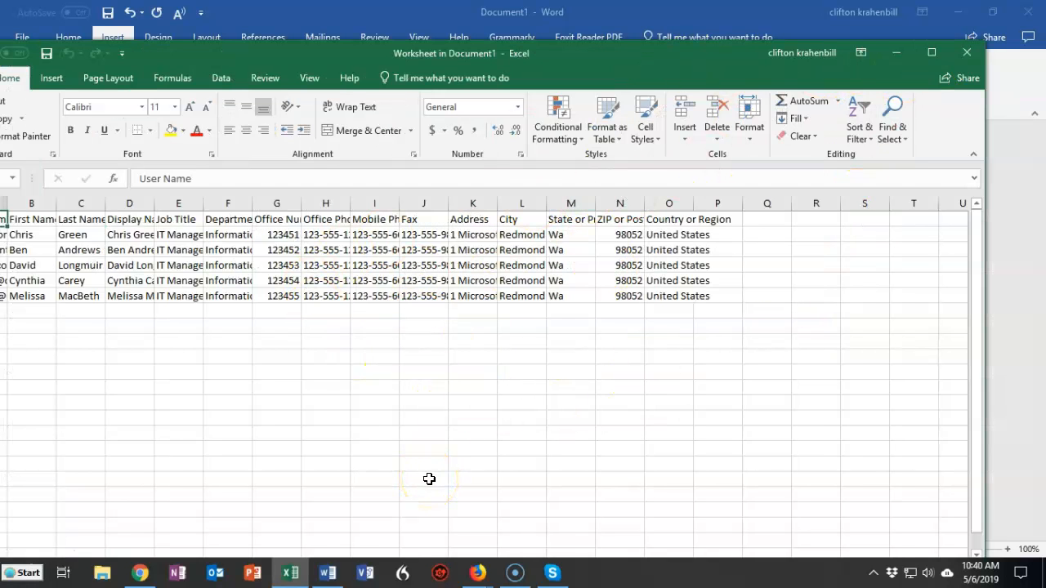
pyautogui.click(967, 53)
pyautogui.click(421, 297)
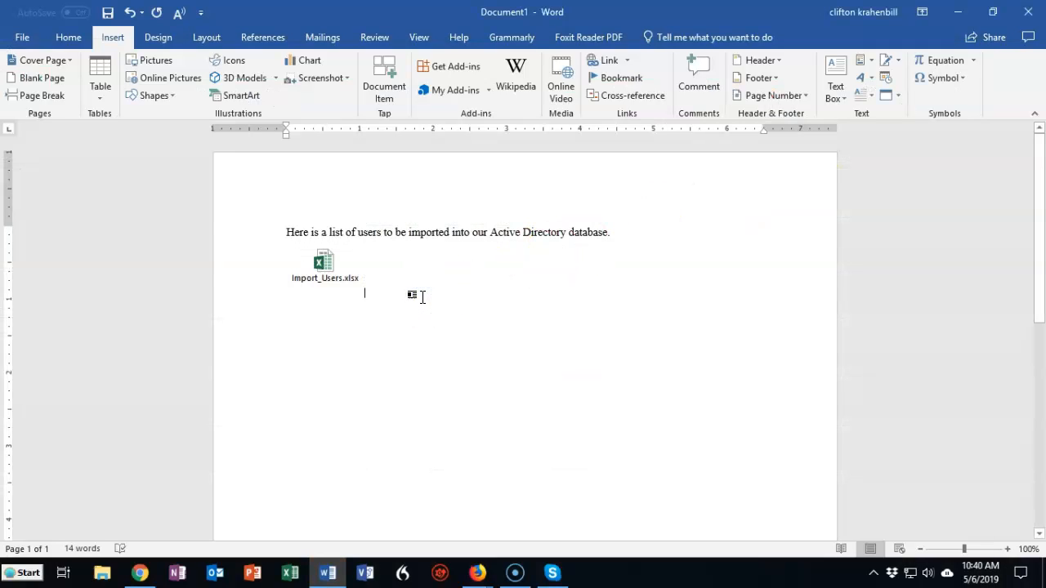